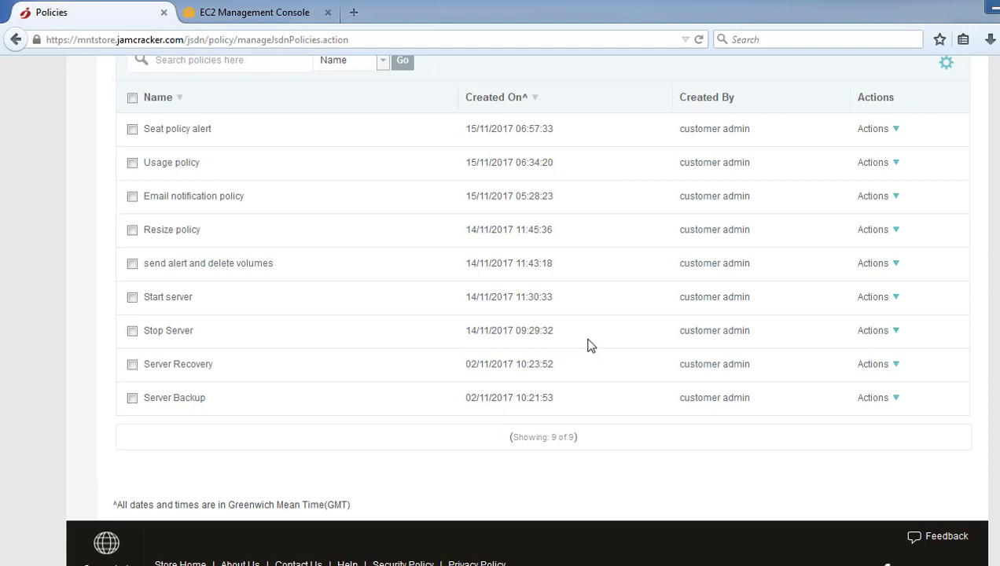
# - Open the Stop Server policy for editing and review its Environment: Production tag
pyautogui.click(874, 331)
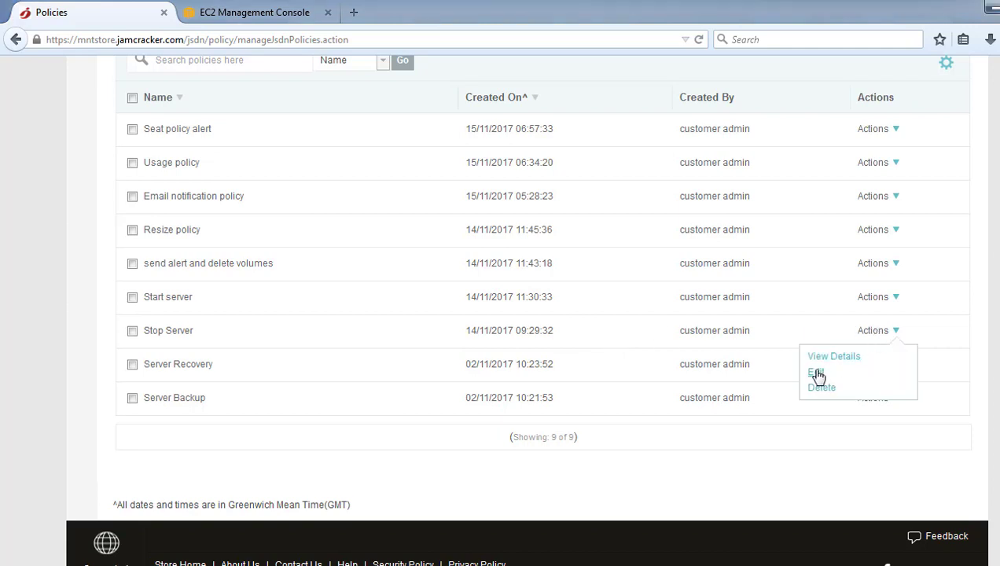
pyautogui.click(816, 374)
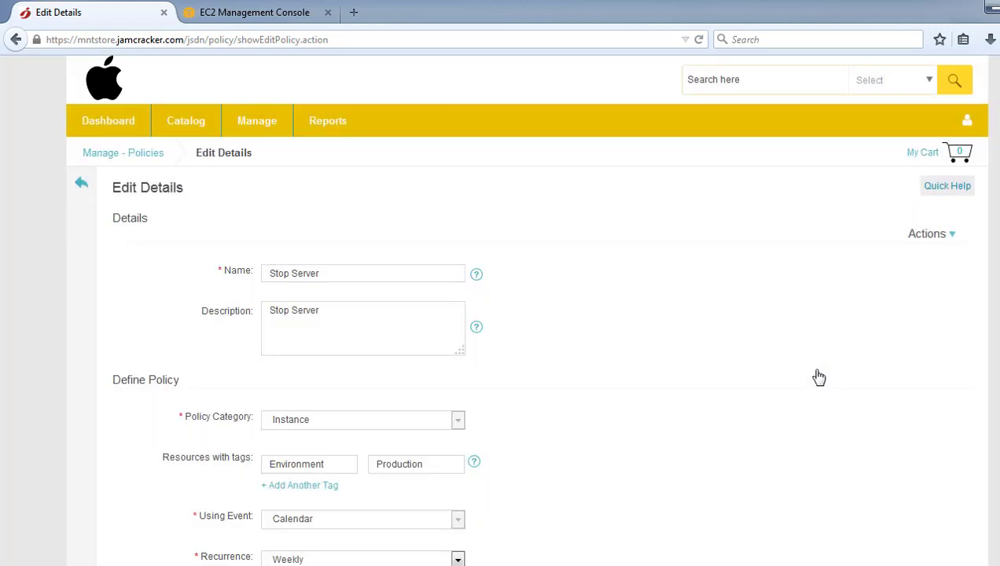
pyautogui.scroll(-3, 975, 330)
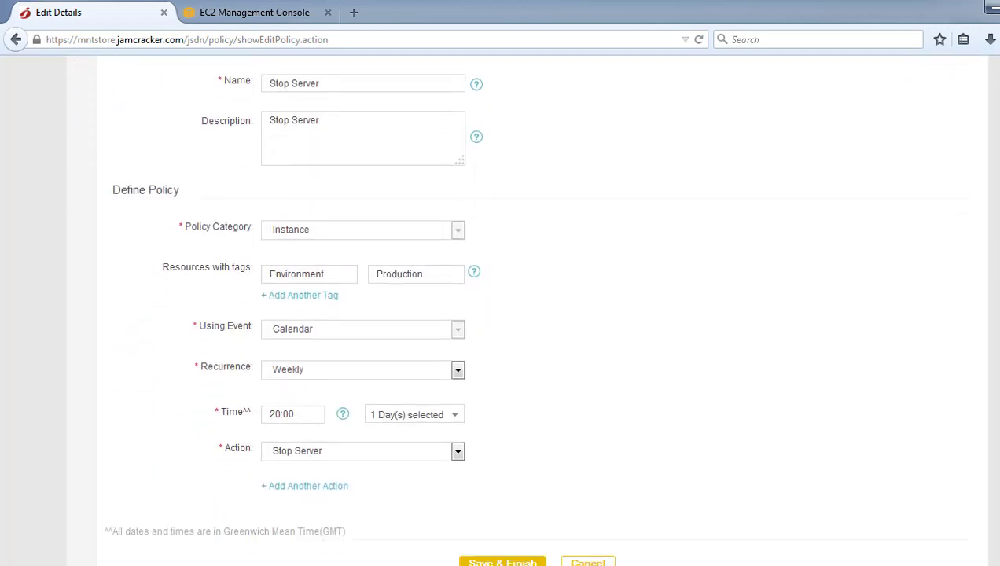
pyautogui.moveTo(330, 276); pyautogui.dragTo(261, 275)
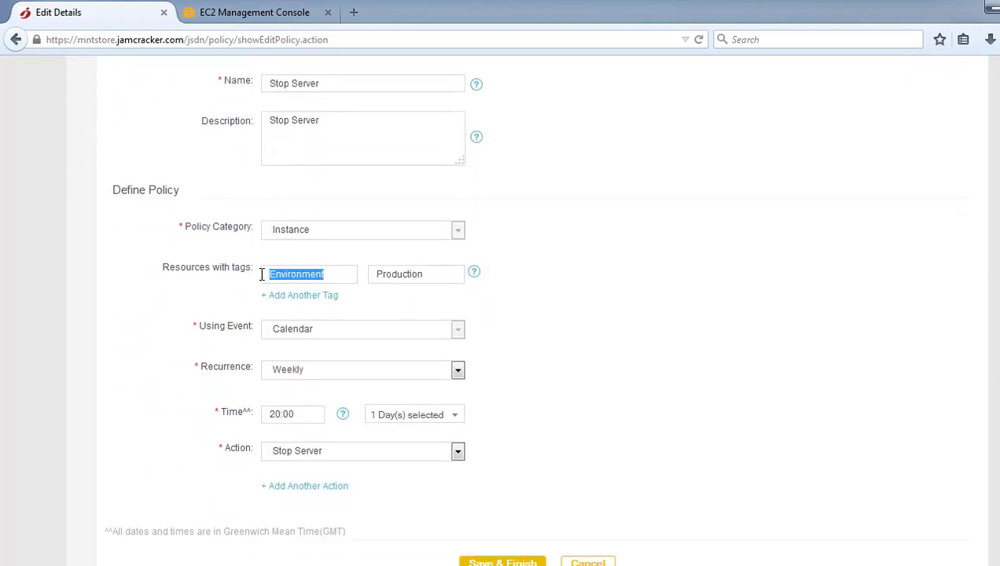
pyautogui.doubleClick(444, 274)
pyautogui.moveTo(475, 273)
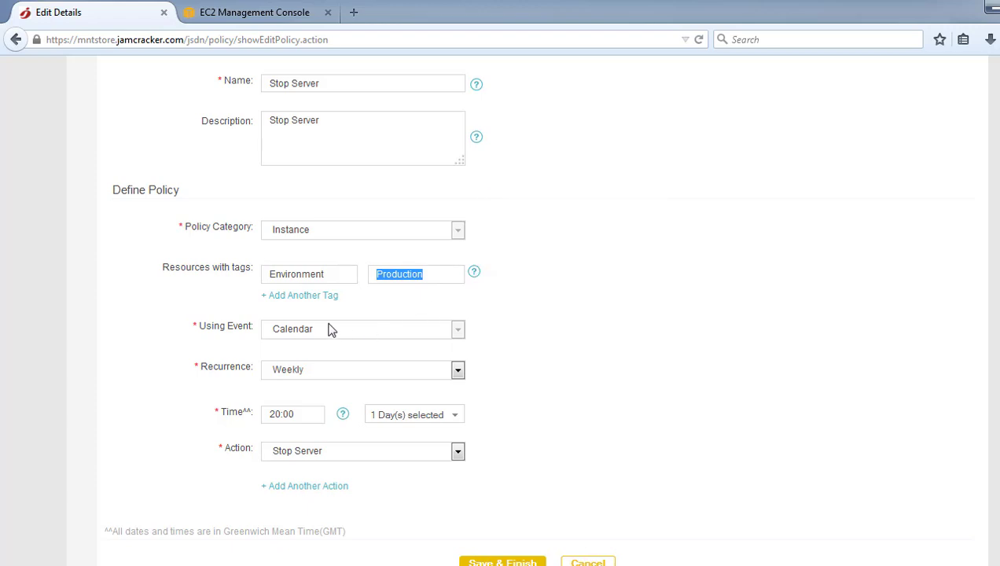
# - Confirm the Weekly recurrence on Friday and Stop Server as the policy action
pyautogui.click(312, 369)
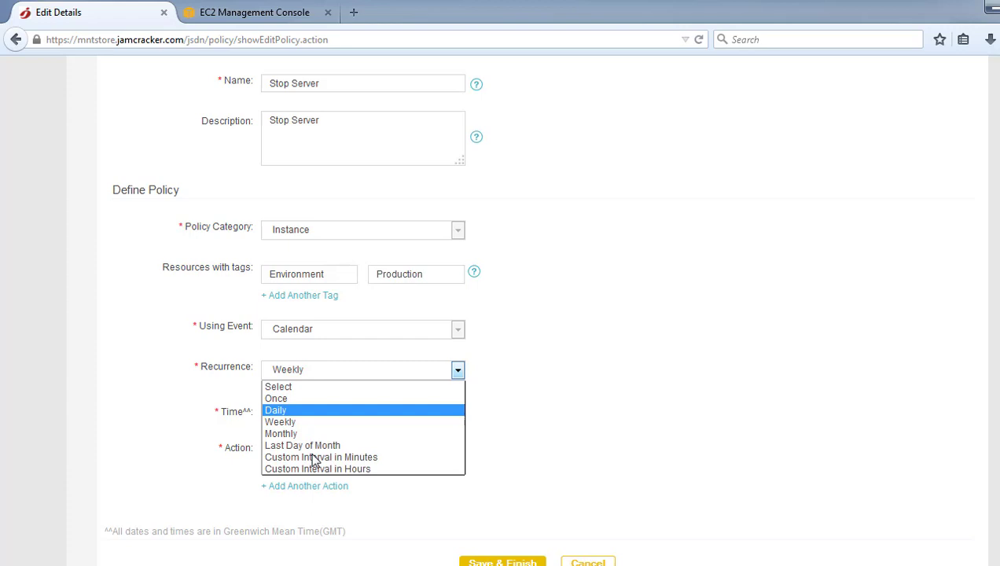
pyautogui.click(489, 394)
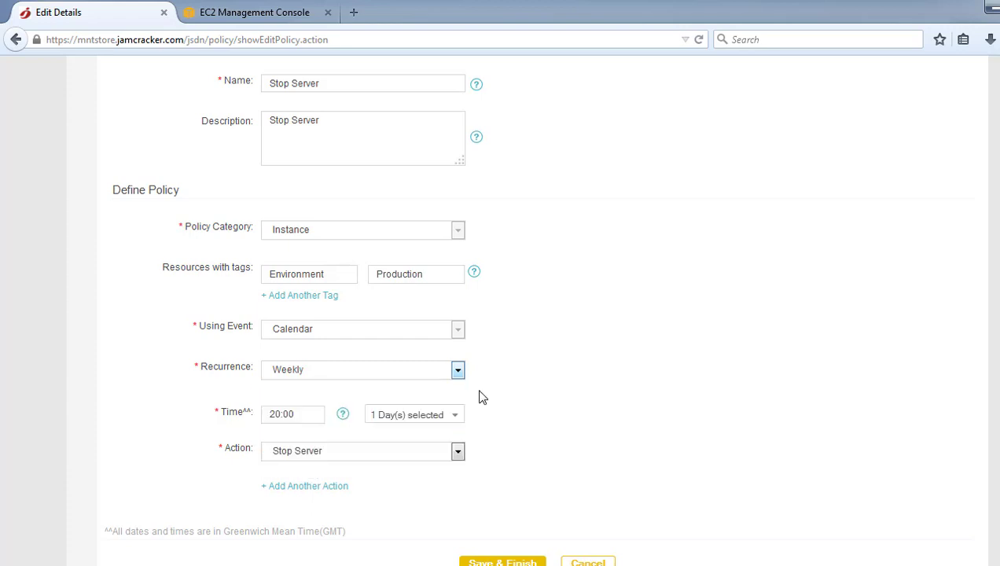
pyautogui.click(410, 416)
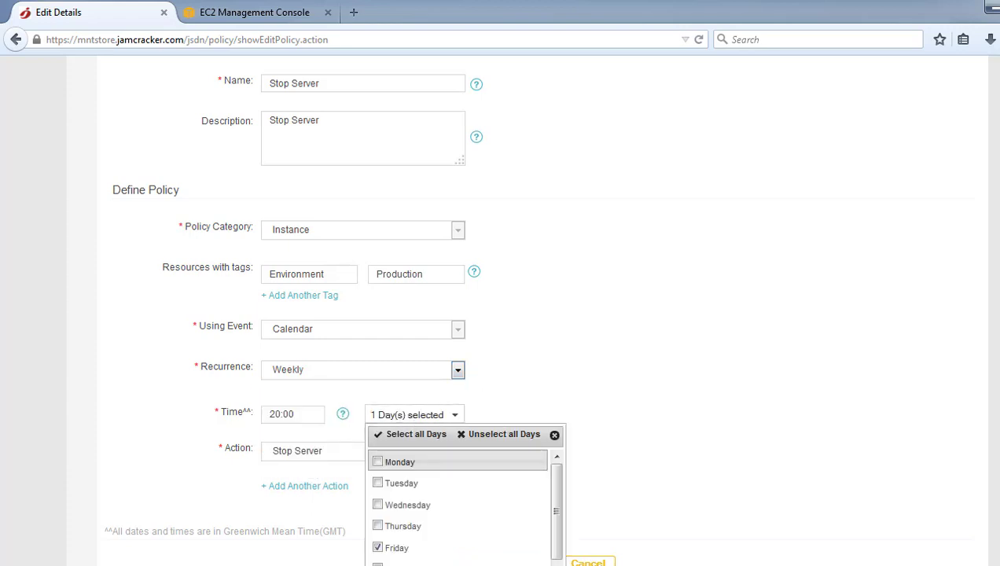
pyautogui.click(554, 434)
pyautogui.scroll(-3, 582, 393)
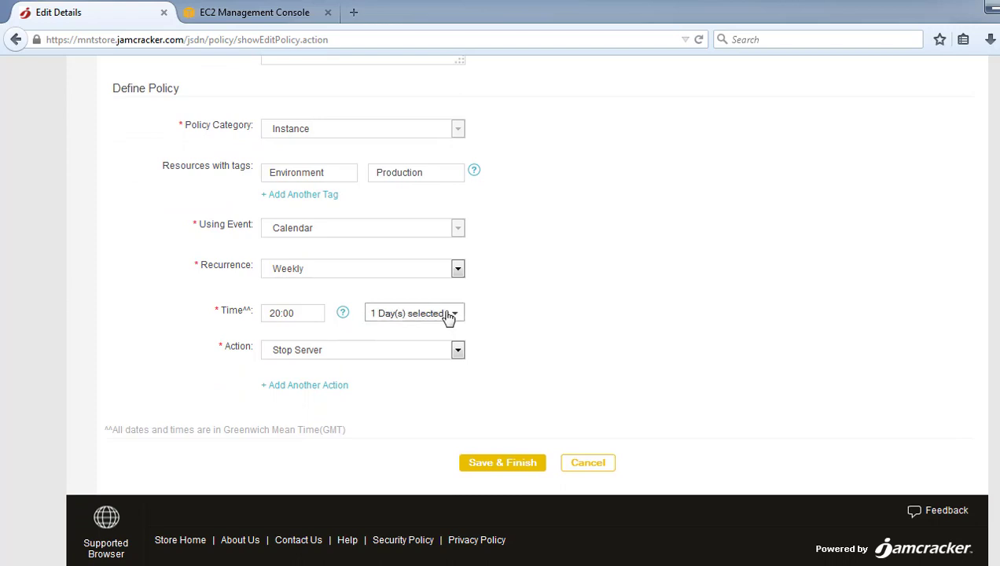
pyautogui.click(449, 314)
pyautogui.click(637, 297)
pyautogui.click(397, 350)
pyautogui.click(395, 353)
pyautogui.click(434, 314)
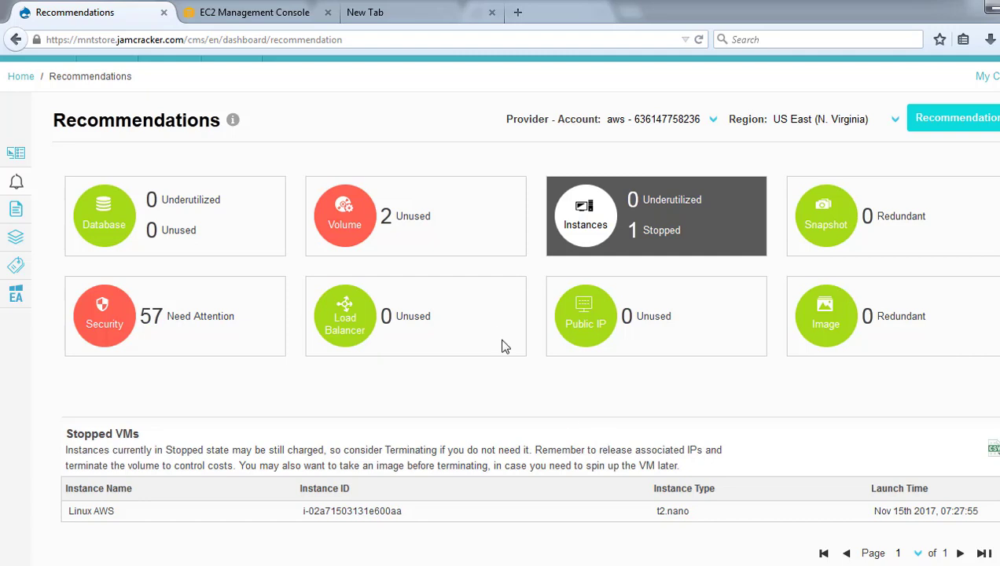
# - Check the unused-volume and stopped-instance recommendations, then return to the Policies page
pyautogui.click(345, 216)
pyautogui.click(613, 222)
pyautogui.moveTo(214, 556)
pyautogui.click(201, 498)
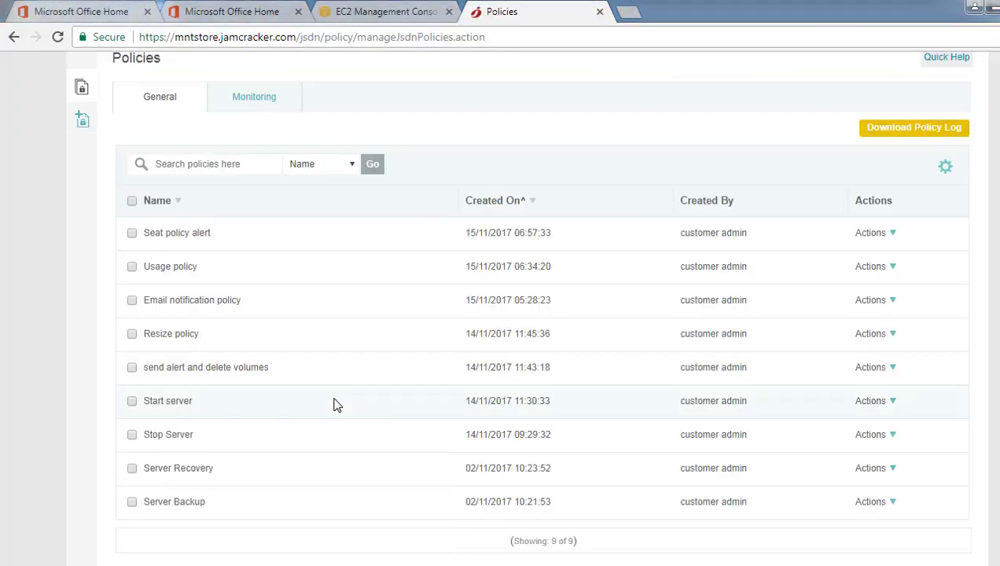
pyautogui.click(880, 338)
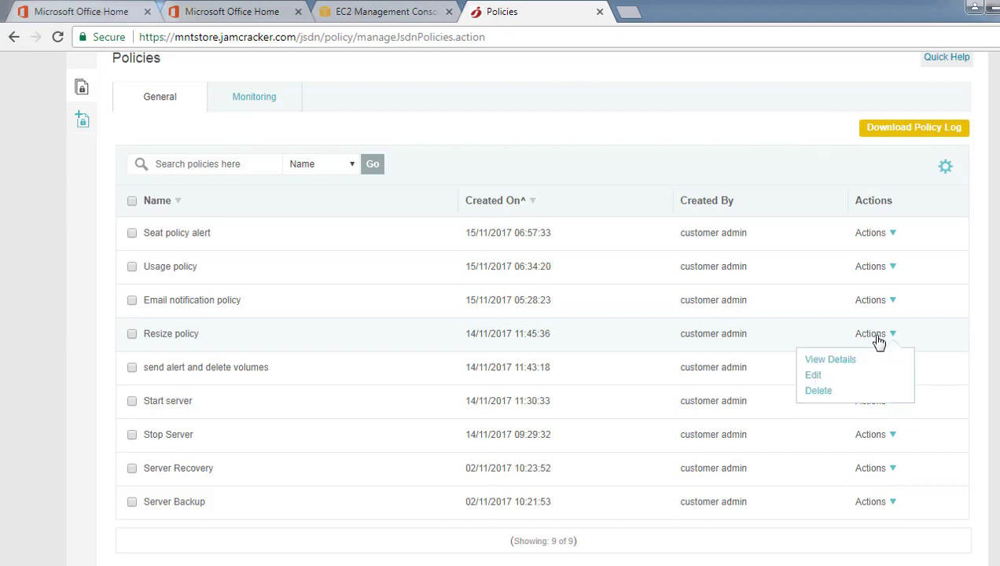
pyautogui.click(820, 379)
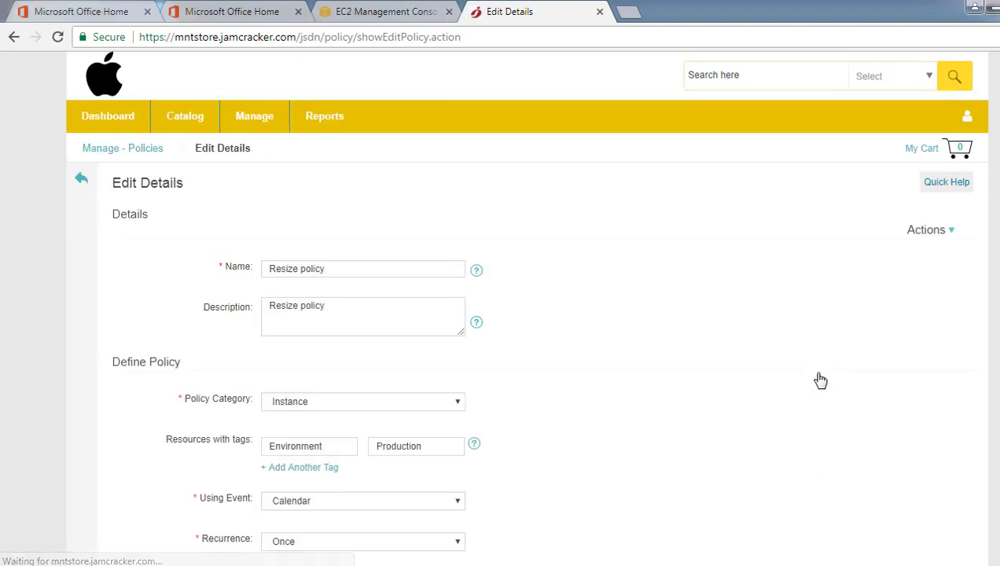
pyautogui.scroll(-2, 939, 314)
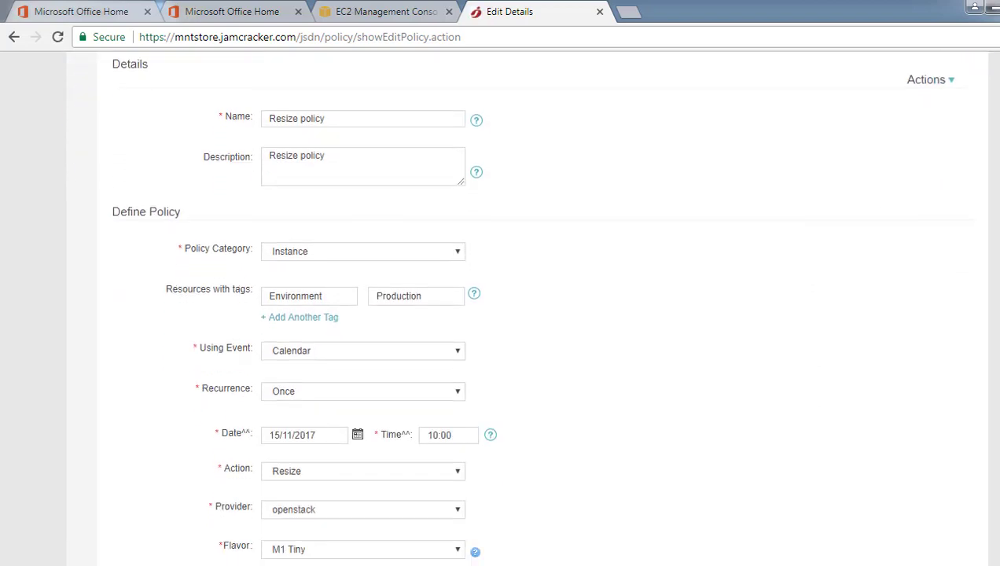
pyautogui.scroll(-1, 540, 288)
pyautogui.moveTo(321, 241); pyautogui.dragTo(267, 238)
pyautogui.moveTo(426, 240); pyautogui.dragTo(375, 241)
pyautogui.click(595, 254)
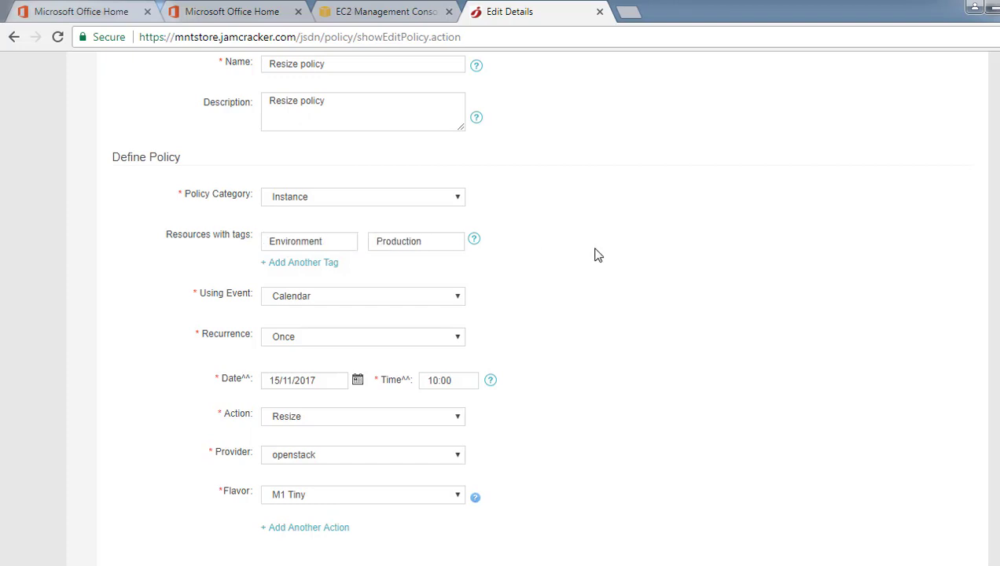
pyautogui.click(337, 340)
pyautogui.click(337, 342)
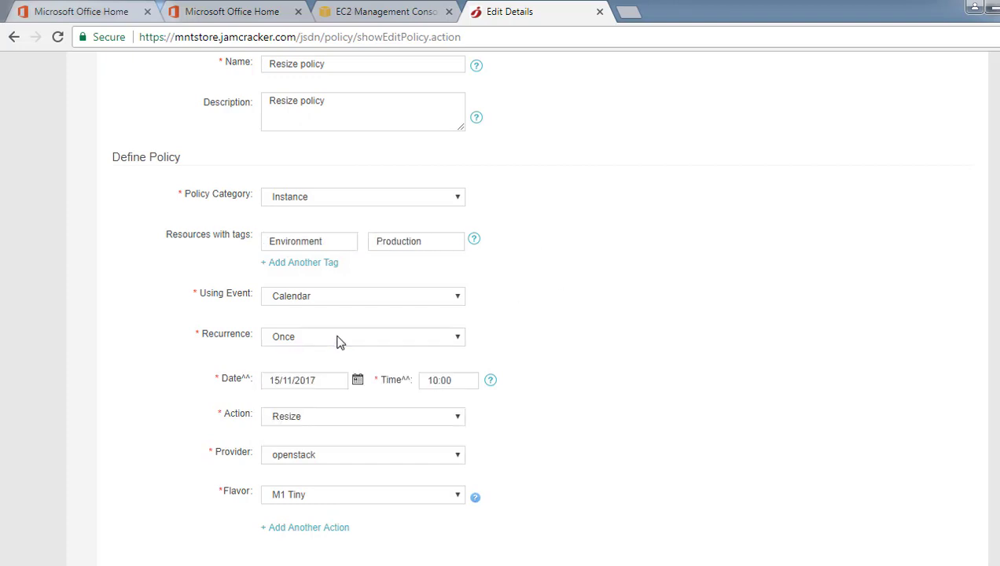
pyautogui.click(353, 417)
pyautogui.click(353, 418)
pyautogui.click(350, 462)
pyautogui.click(340, 495)
pyautogui.click(340, 496)
pyautogui.click(340, 496)
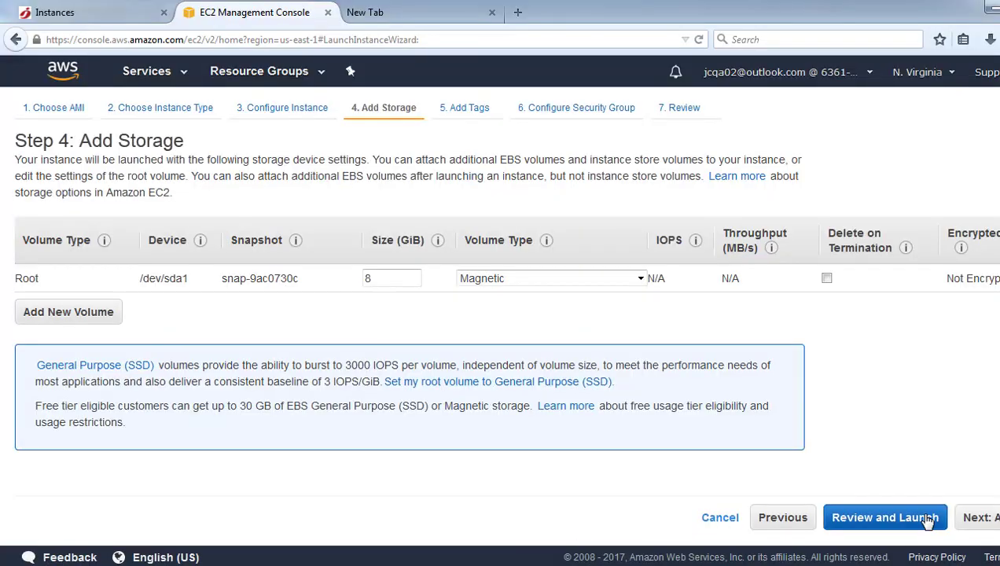
# - Show the EC2 launch wizard's Add Storage step with the 8 GiB Magnetic root volume
pyautogui.moveTo(908, 253)
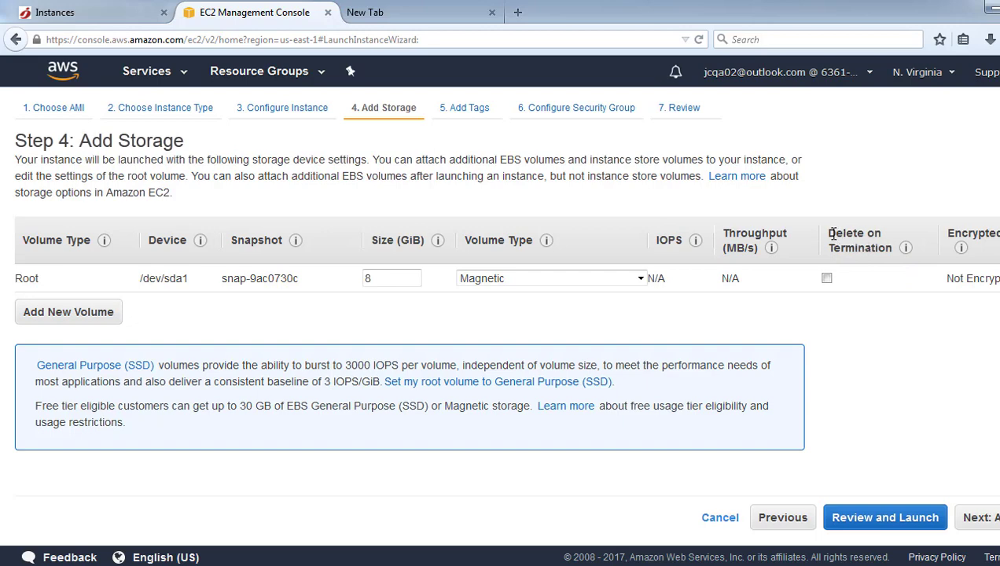
# - Highlight the Delete on Termination column header in the Add Storage step
pyautogui.moveTo(828, 231); pyautogui.dragTo(887, 248)
pyautogui.click(853, 303)
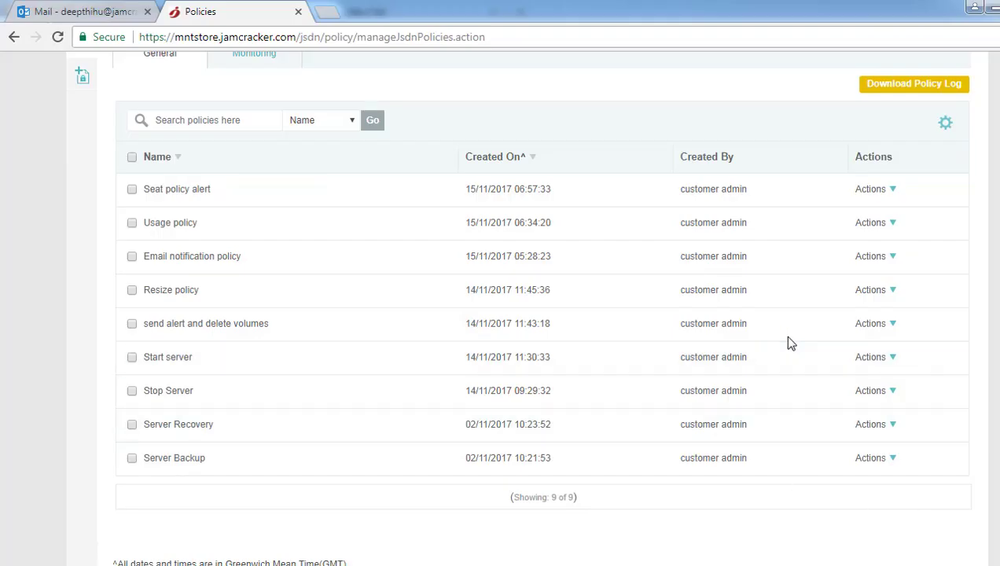
# - Edit the 'send alert and delete volumes' policy and show its UnUsed Volume Alert email
pyautogui.click(885, 327)
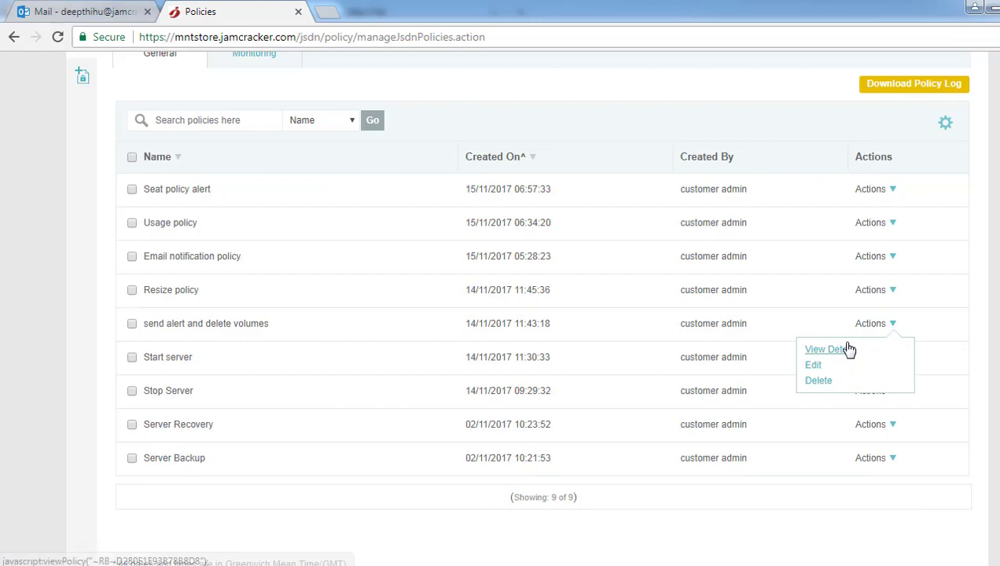
pyautogui.click(818, 367)
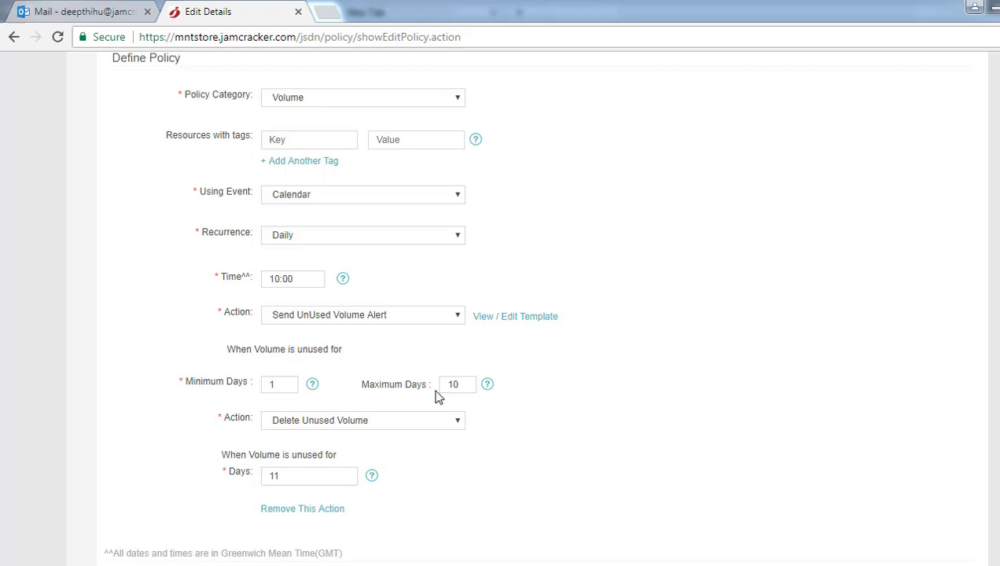
pyautogui.click(505, 317)
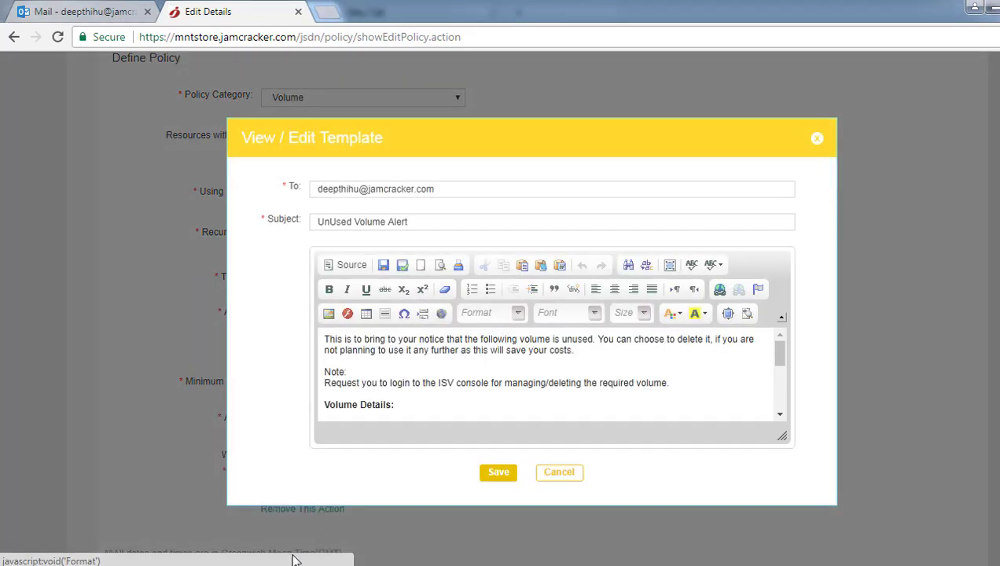
pyautogui.moveTo(290, 557)
pyautogui.click(350, 522)
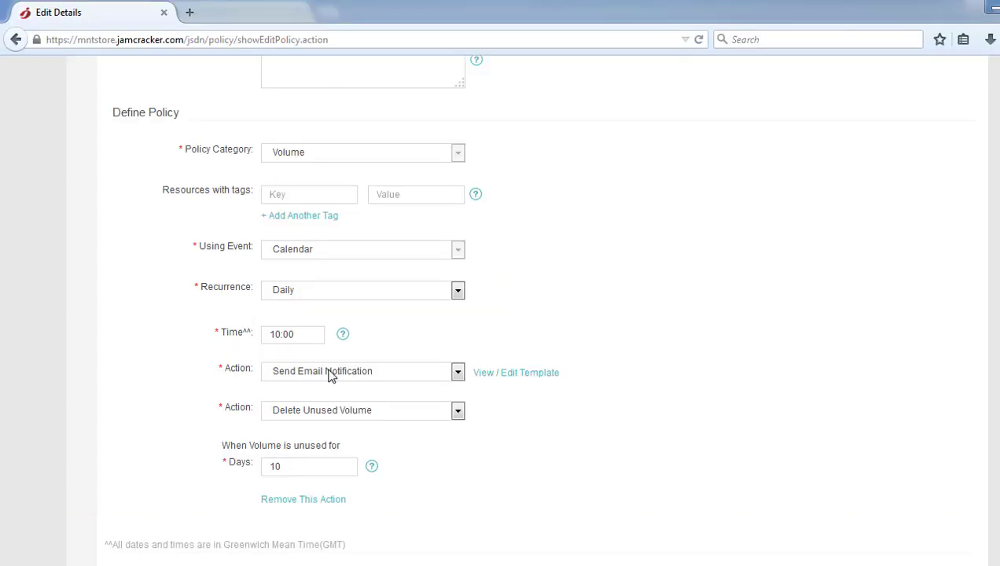
# - View the unused-volume deletion email template, then close it without saving
pyautogui.click(533, 375)
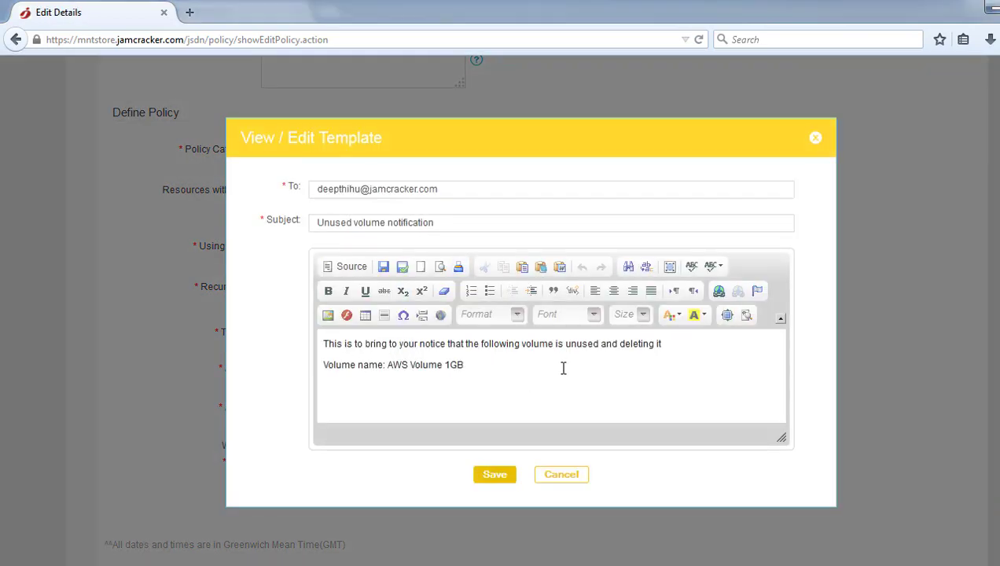
pyautogui.click(562, 475)
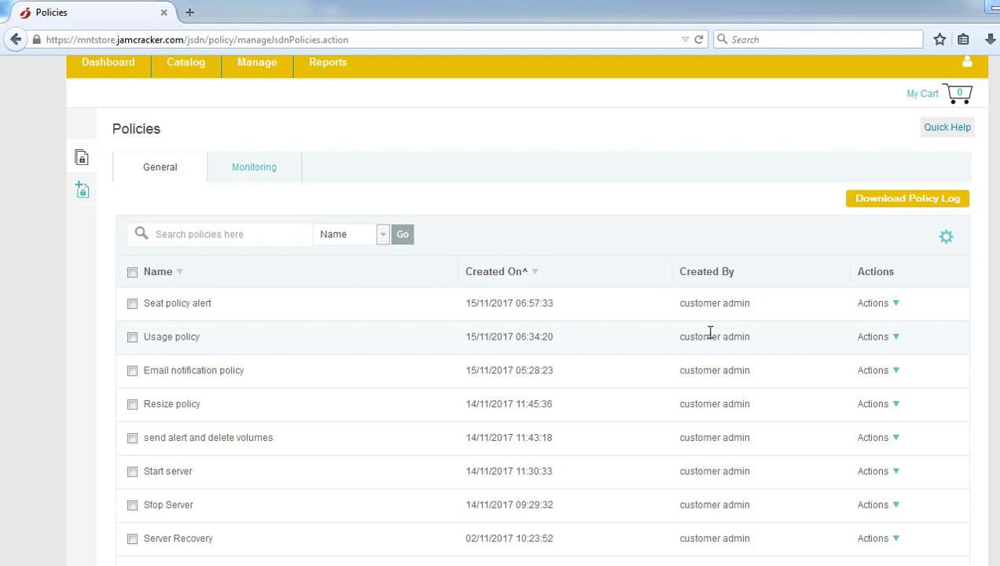
# - Edit the Usage policy, review its email action, and view the usage email template
pyautogui.click(868, 342)
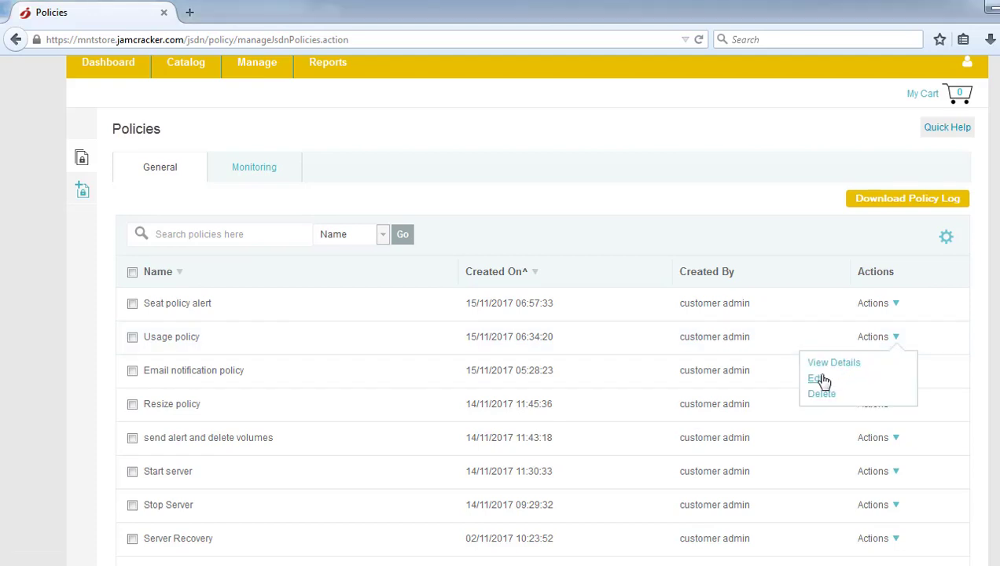
pyautogui.click(817, 379)
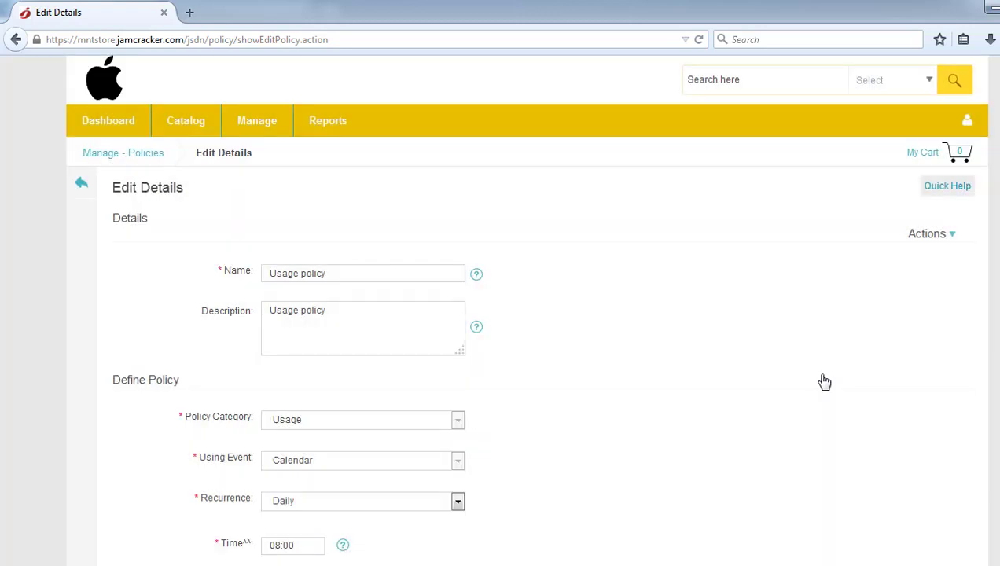
pyautogui.scroll(-5, 822, 381)
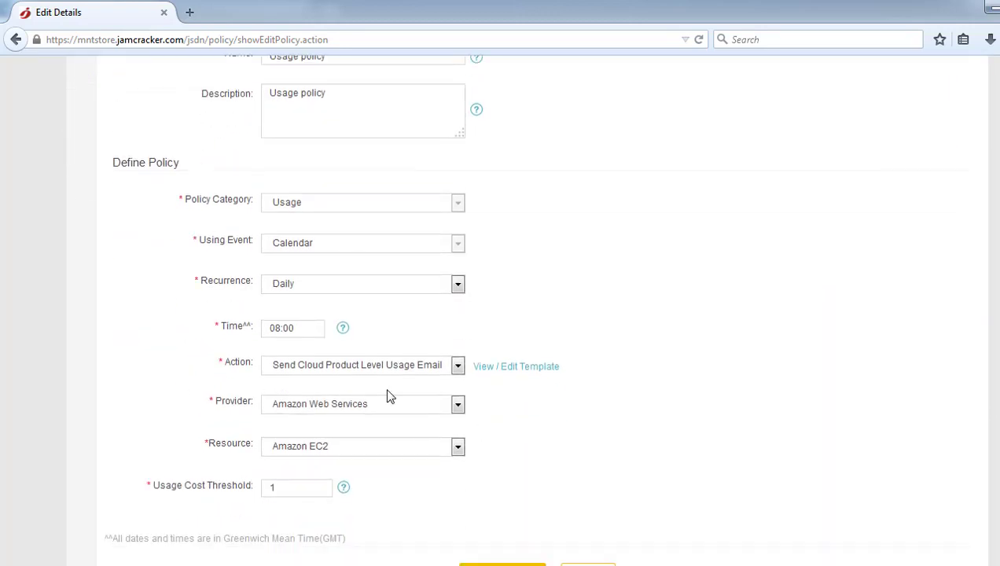
pyautogui.click(379, 371)
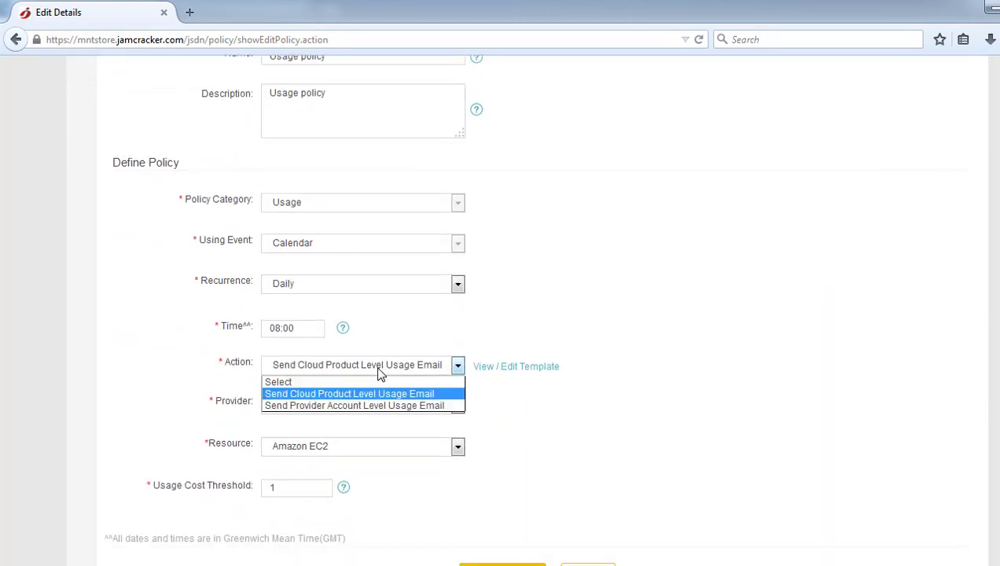
pyautogui.click(378, 371)
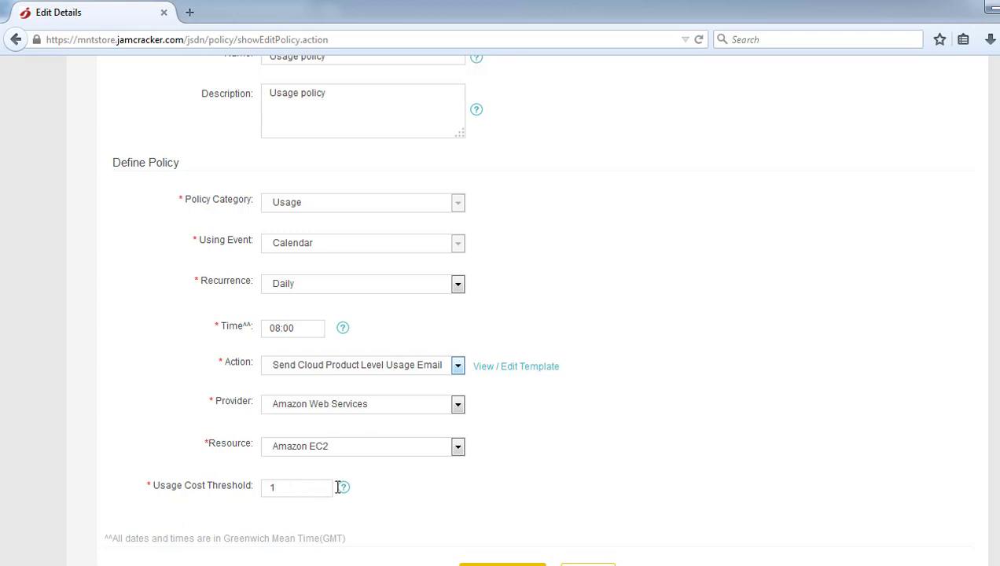
pyautogui.moveTo(343, 488)
pyautogui.click(504, 370)
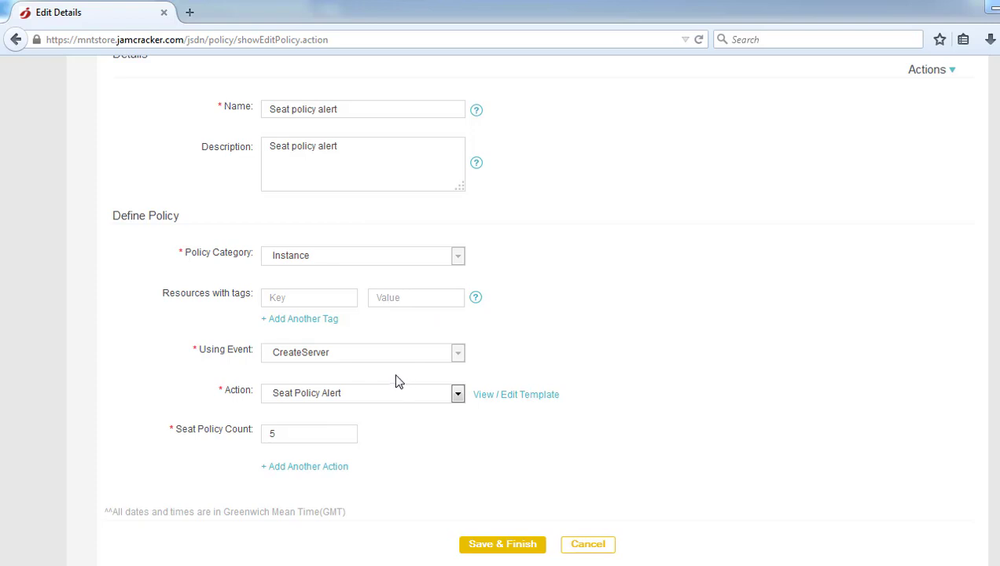
# - Review the Seat Policy Alert action and view its seat-policy-exceeded email template
pyautogui.click(389, 394)
pyautogui.click(389, 395)
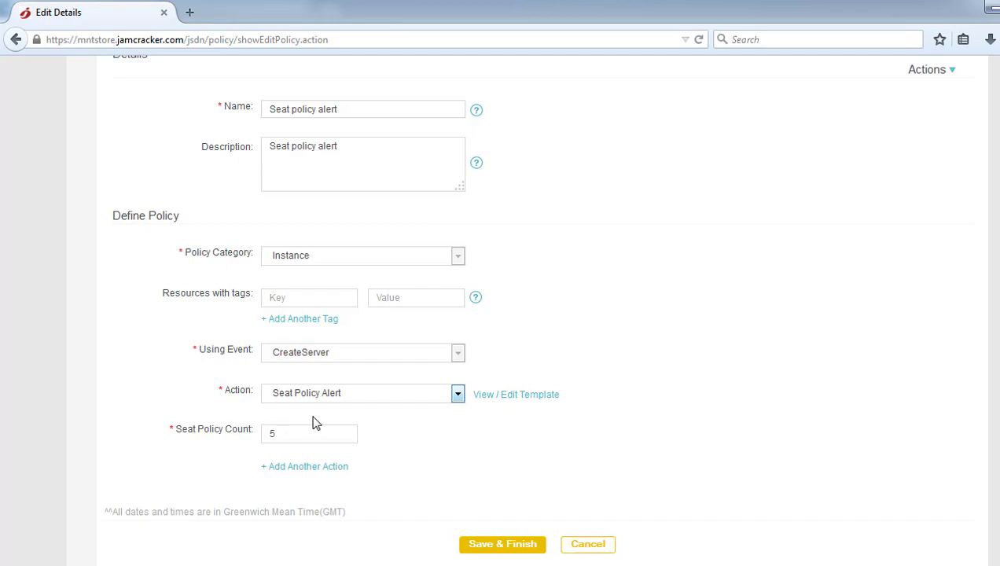
pyautogui.click(518, 395)
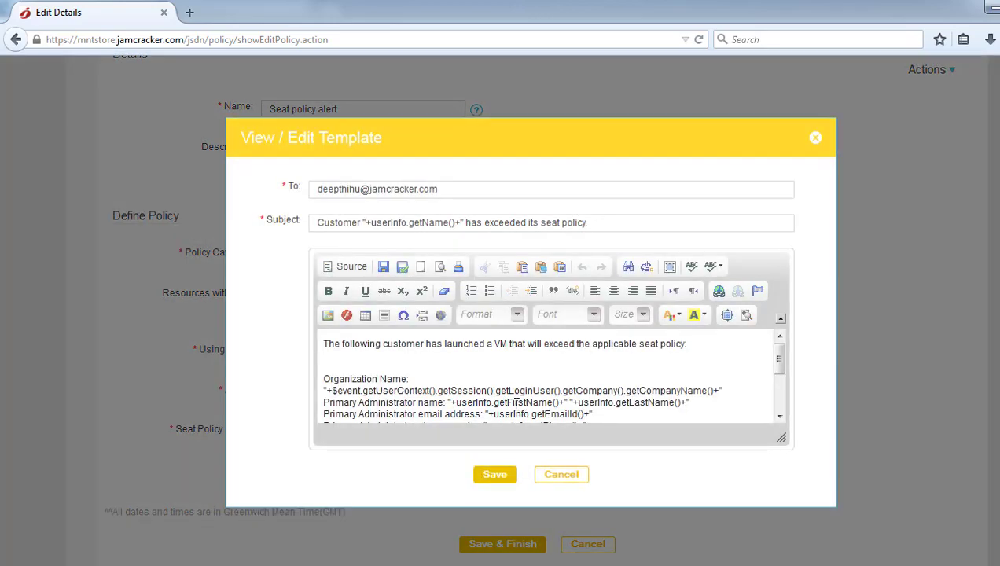